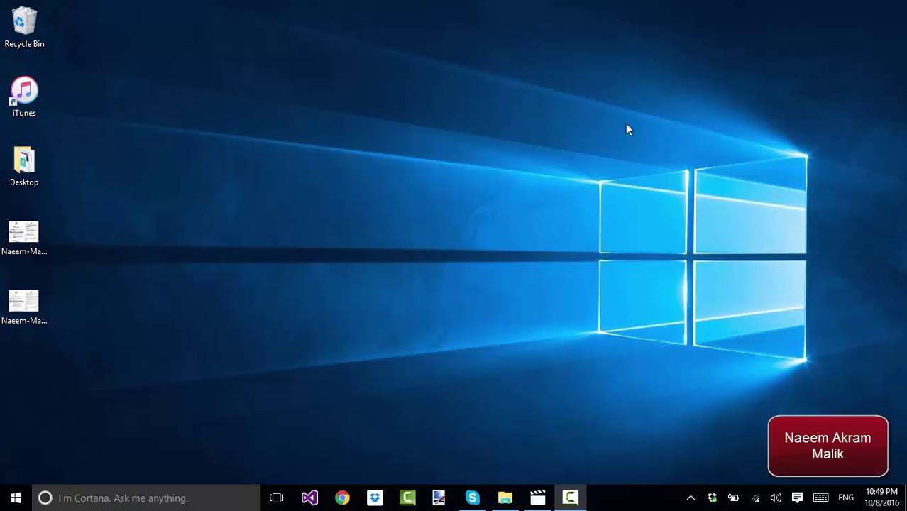
Play the fold-green-screen clip from 0:00 in Movies & TV, then switch to Camtasia Studio
click(534, 495)
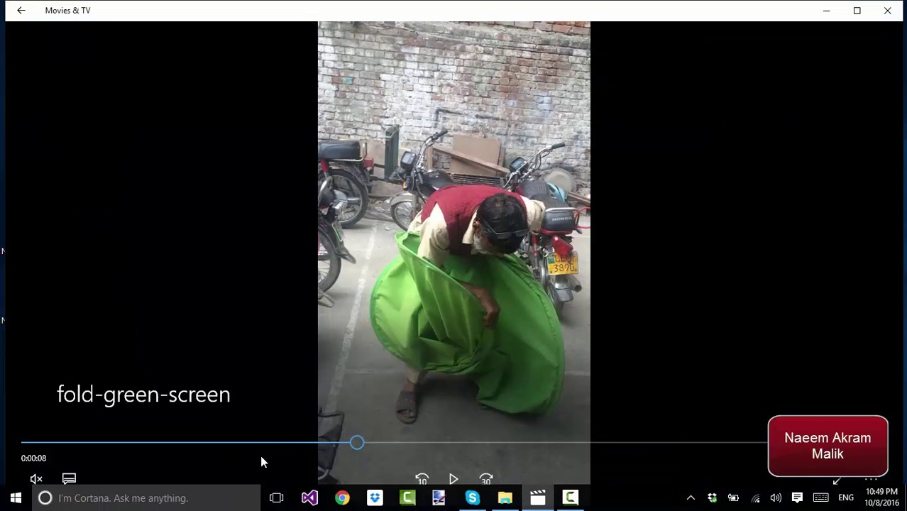
click(31, 444)
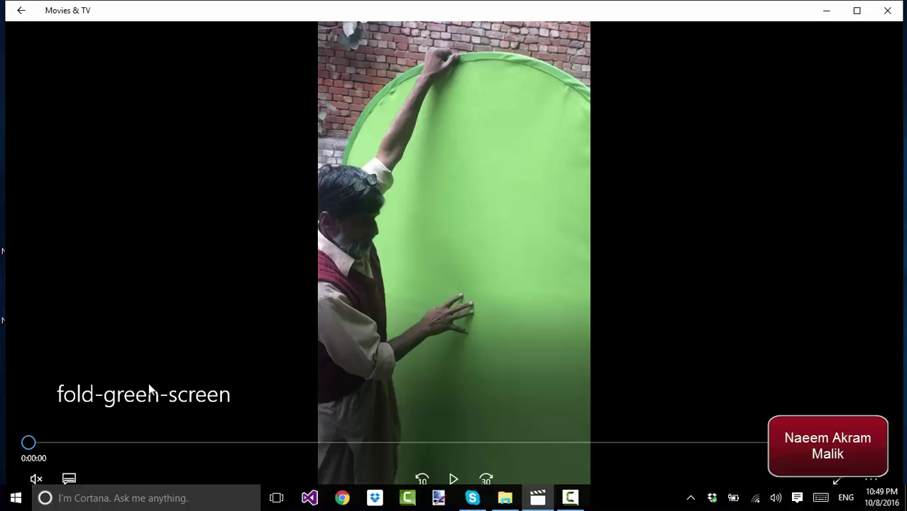
click(454, 477)
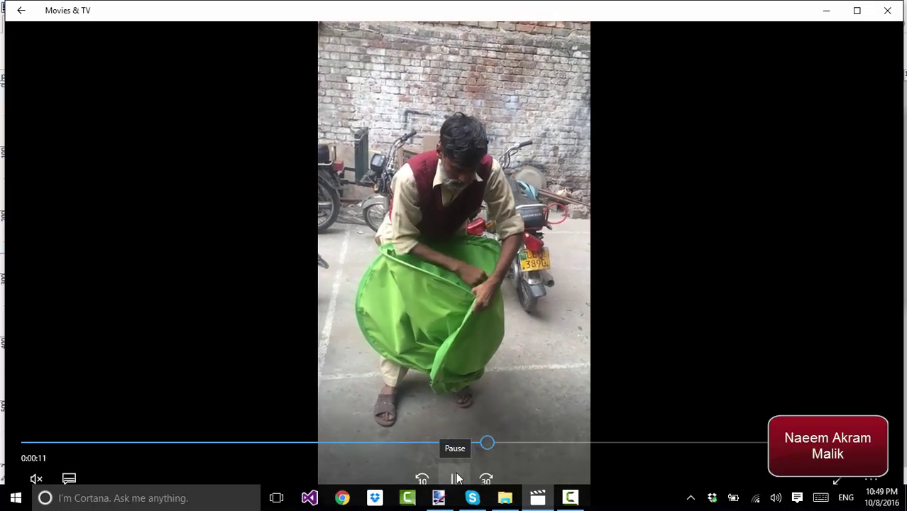
click(457, 478)
click(408, 497)
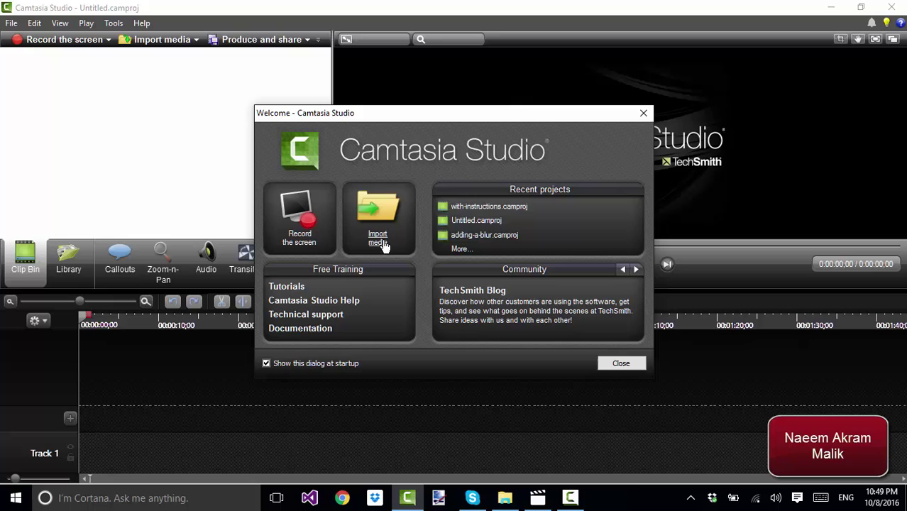
Import fold-green-screen.MOV through Import media in the Welcome dialog
click(380, 237)
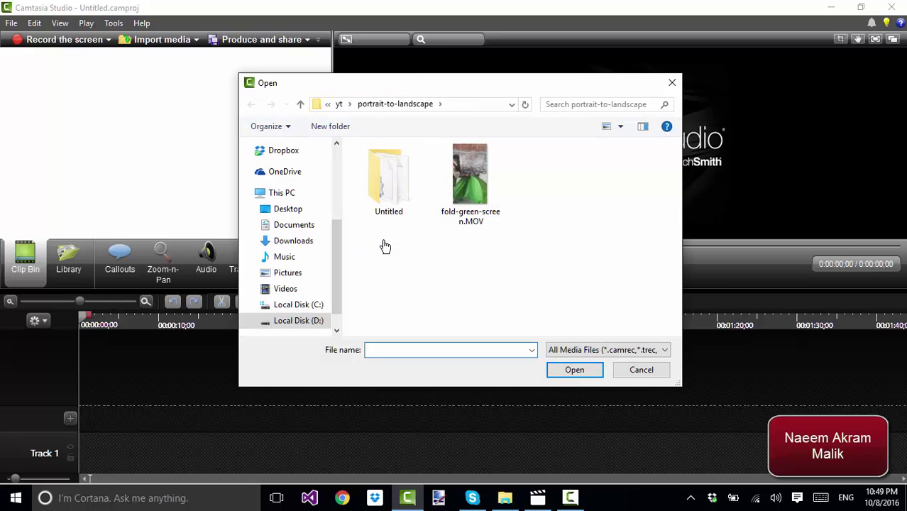
double_click(468, 174)
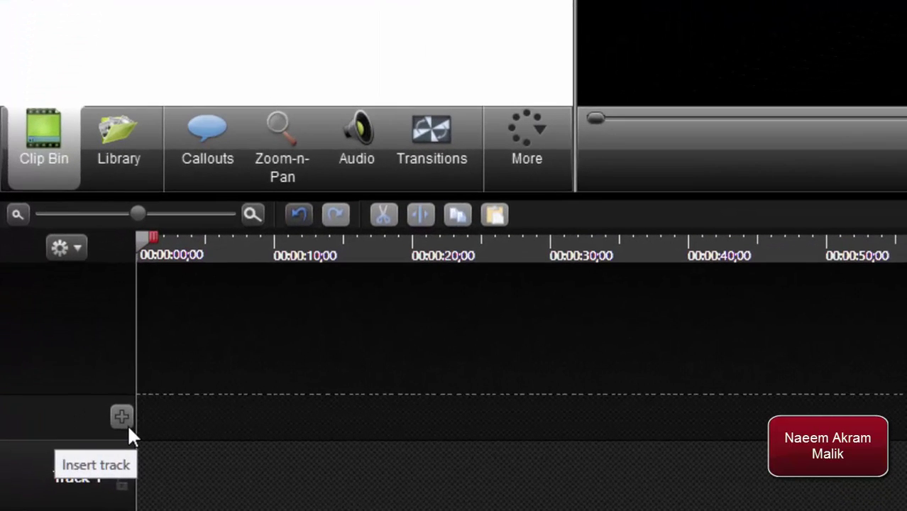
Insert extra timeline tracks and rename them Video Original, Shadow, Blur, Left and Right
click(121, 417)
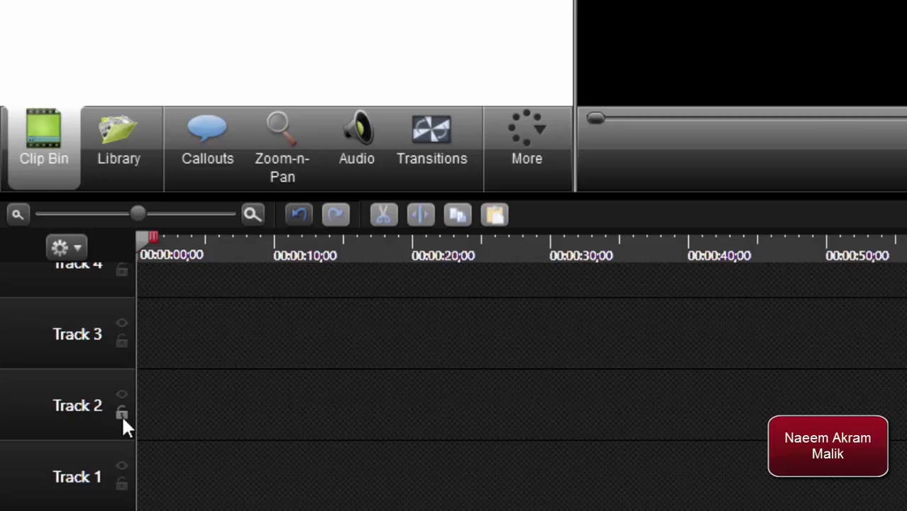
double_click(95, 480)
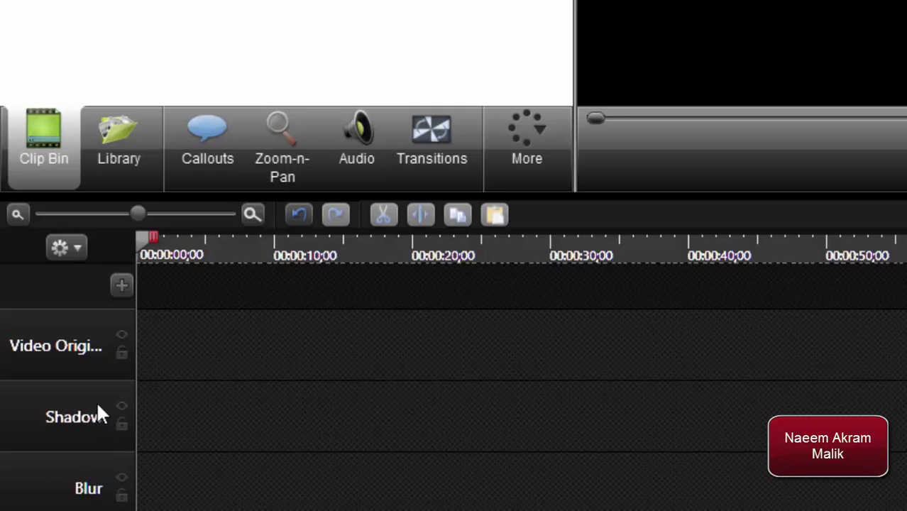
scroll(76, 401, down, 1)
scroll(75, 448, down, 1)
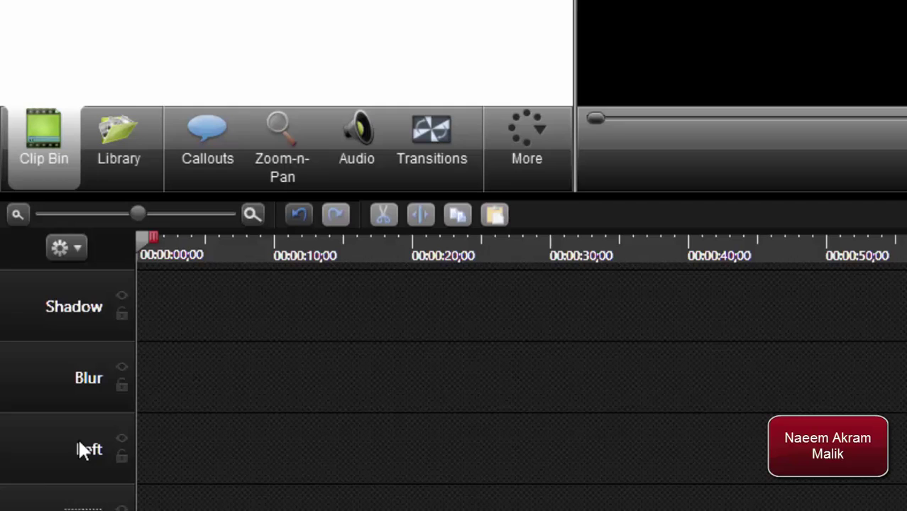
scroll(78, 443, down, 1)
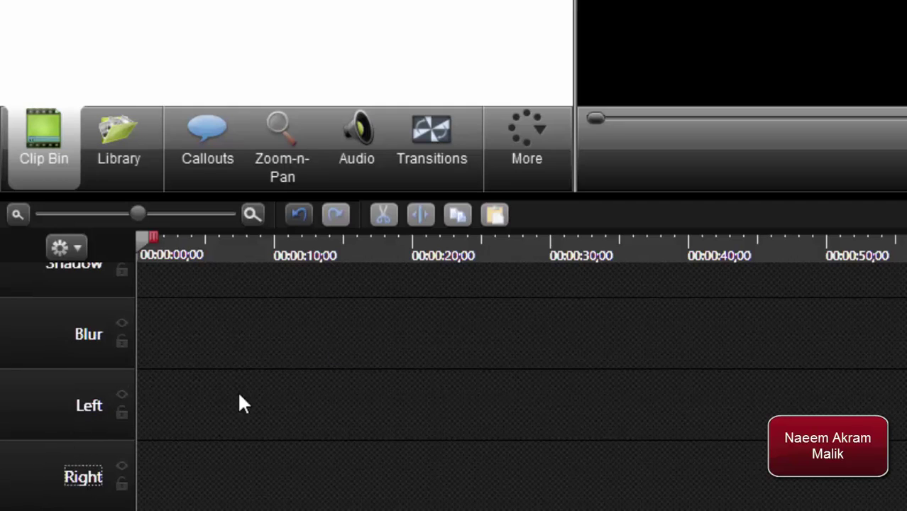
scroll(115, 350, up, 3)
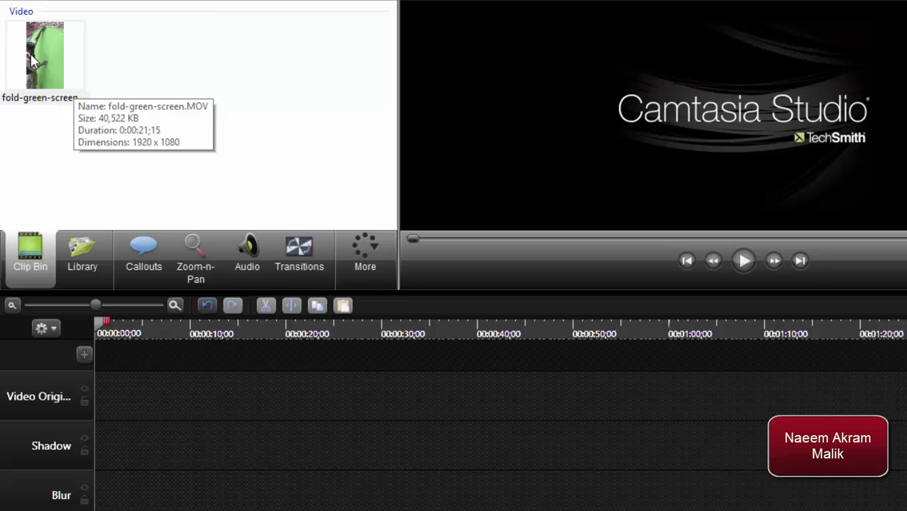
Place fold-green-screen.MOV on the Video Original track starting at 0:00
click(32, 62)
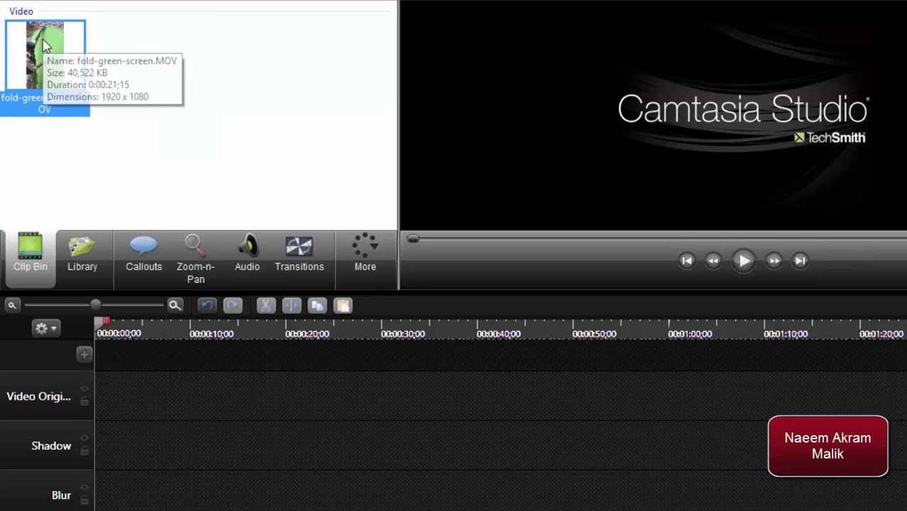
drag(44, 43, 124, 405)
drag(195, 406, 130, 403)
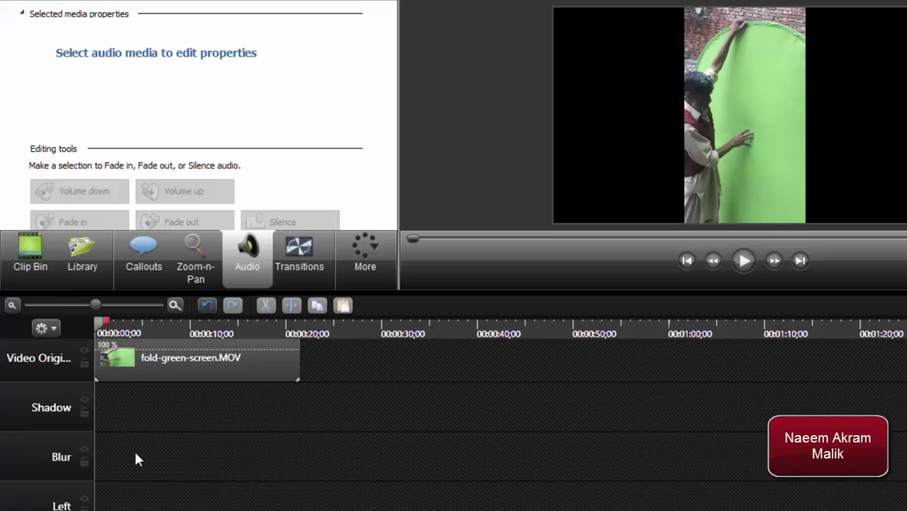
scroll(137, 459, down, 3)
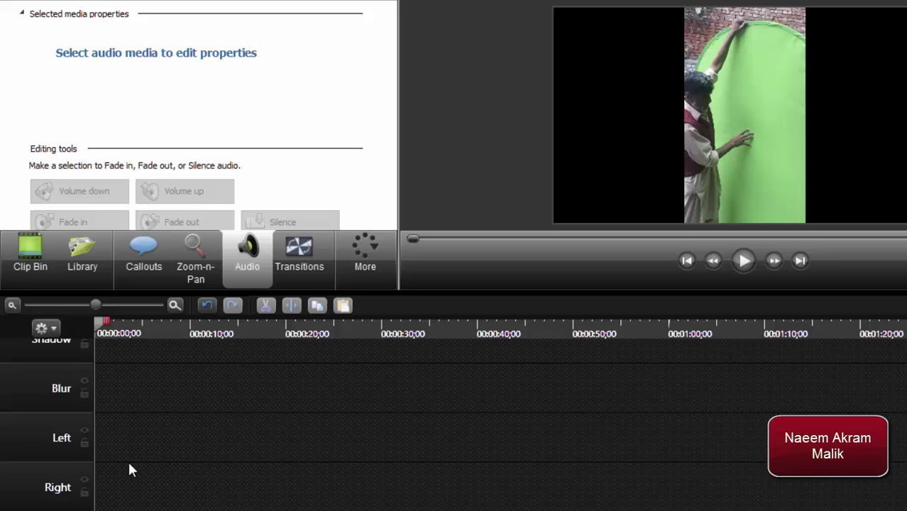
Add copies of fold-green-screen.MOV to the Right and Left tracks
click(32, 272)
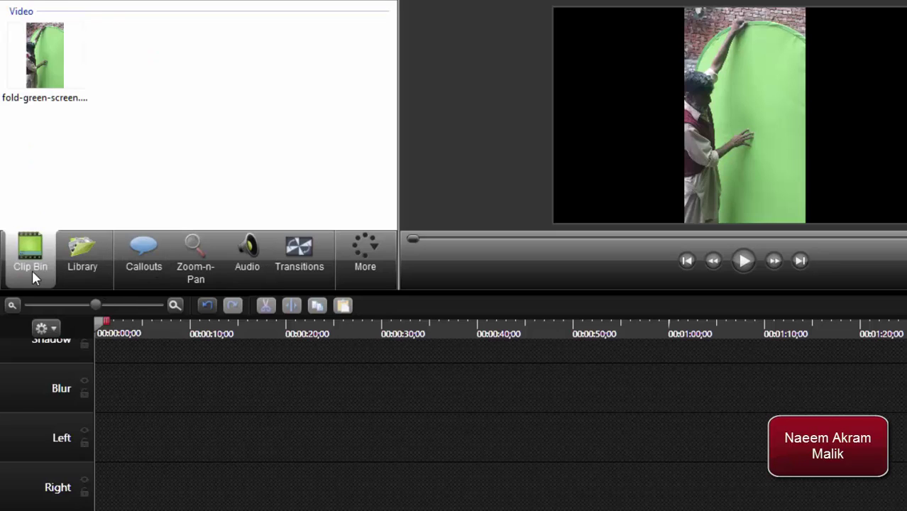
drag(47, 35, 28, 474)
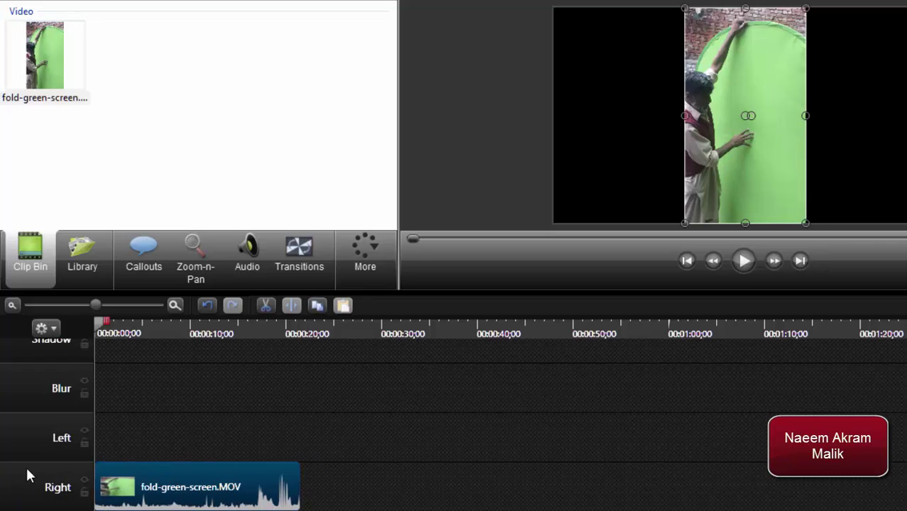
drag(44, 55, 121, 435)
scroll(139, 505, up, 3)
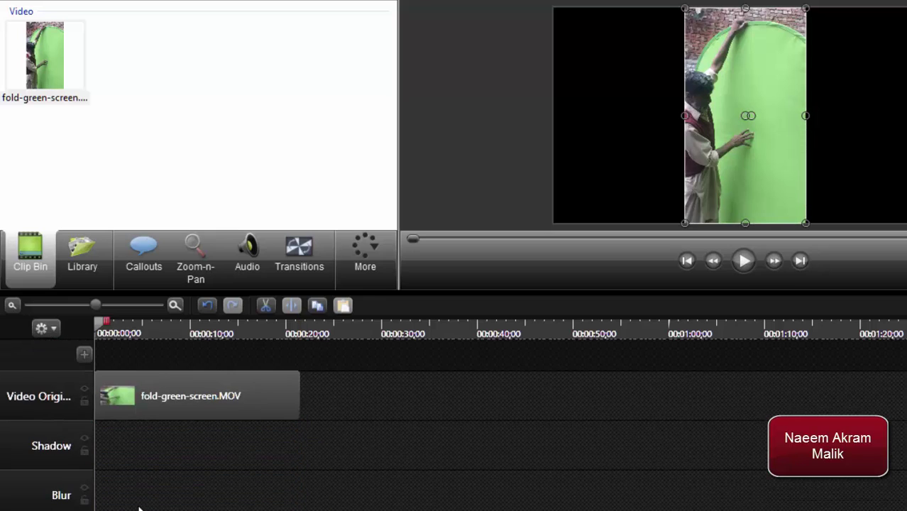
Lock the Video Original and Left tracks, leaving the Right track's clip selected
click(81, 401)
scroll(80, 401, down, 3)
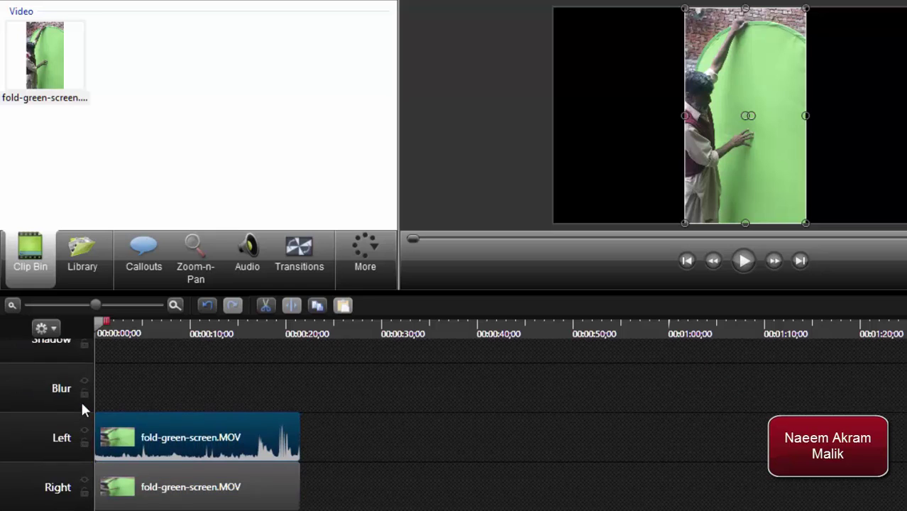
click(84, 442)
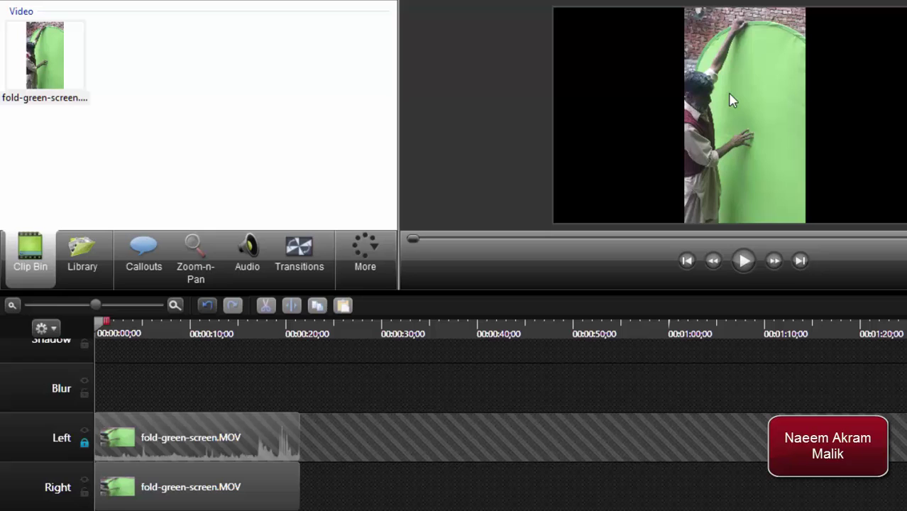
click(238, 479)
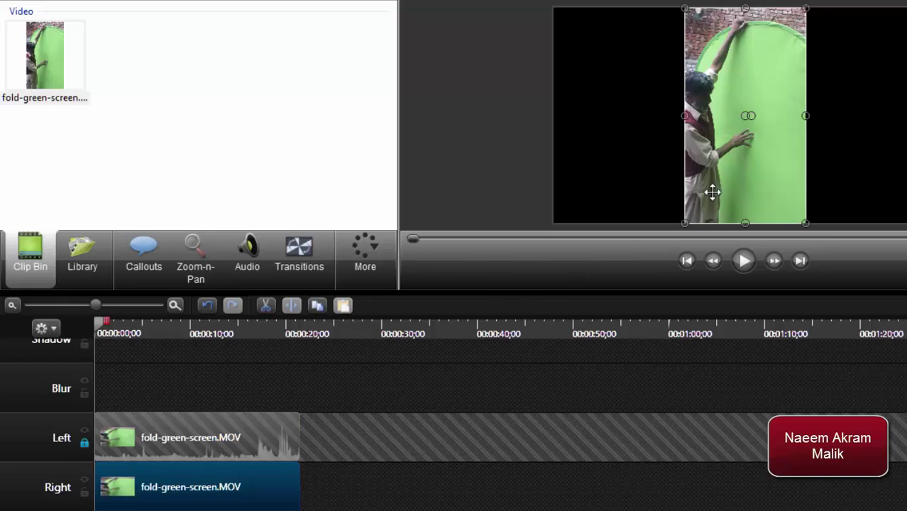
Slide the Right copy to the frame's right side, edge to edge with the original
drag(717, 202, 761, 197)
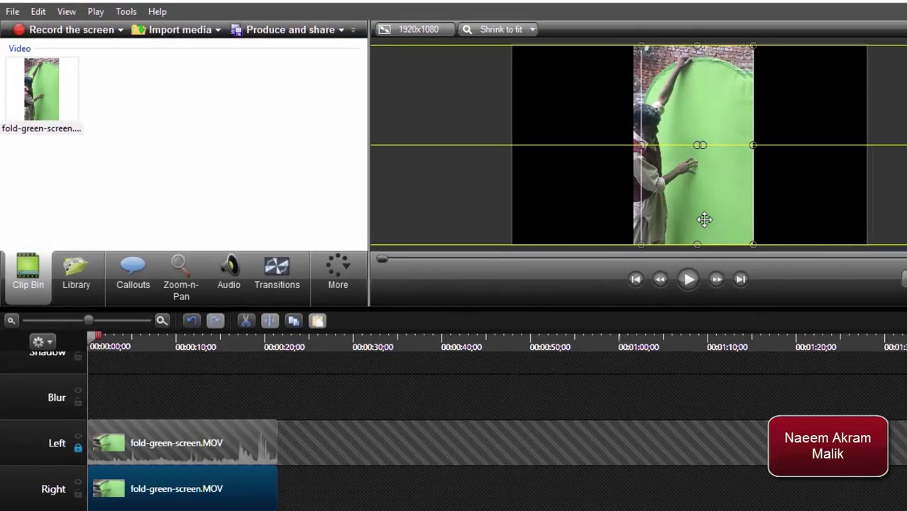
drag(704, 219, 820, 223)
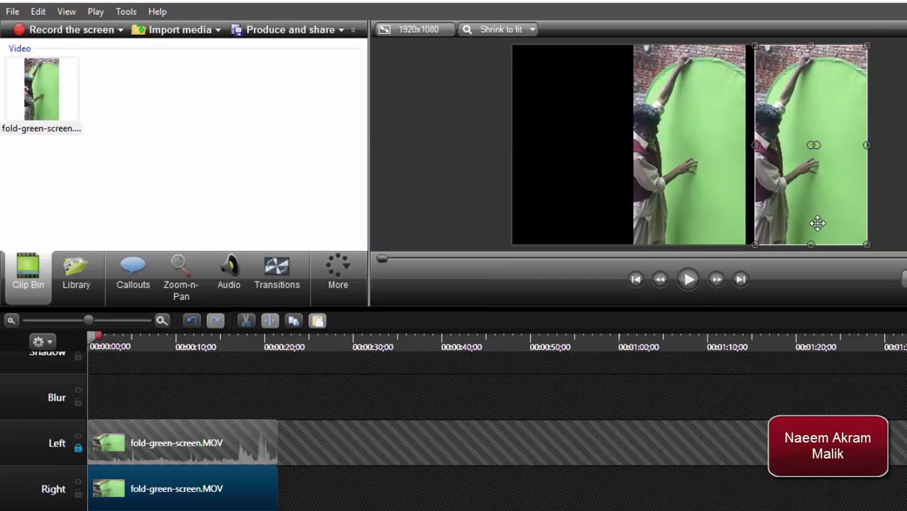
drag(753, 146, 752, 147)
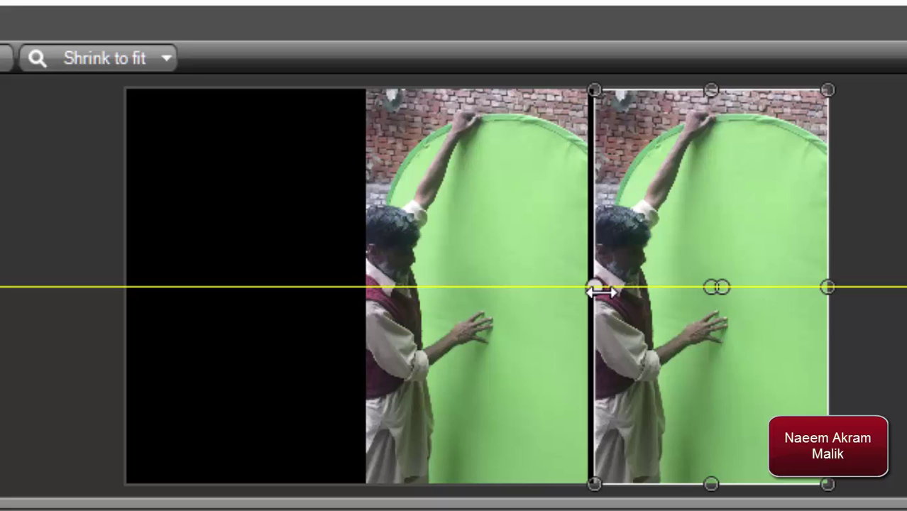
drag(600, 291, 594, 291)
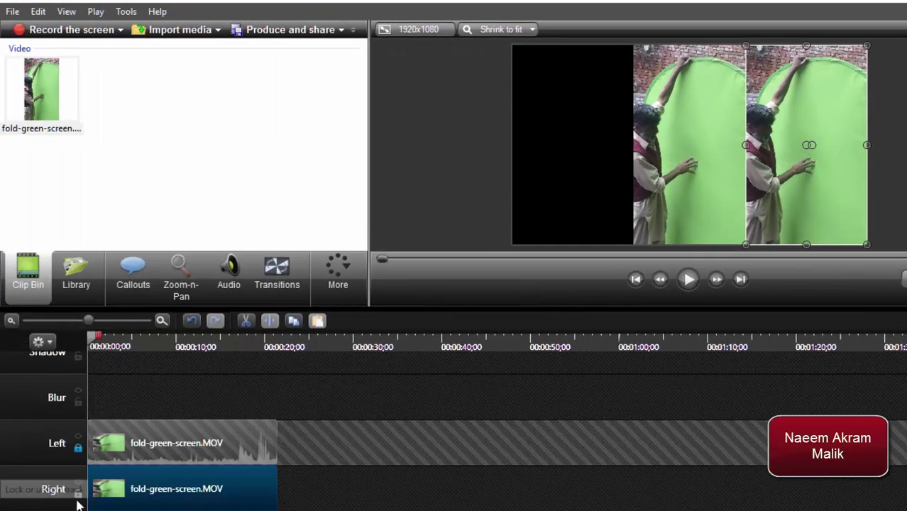
Move the Left track's copy to the left edge, flush against the centred original
click(78, 476)
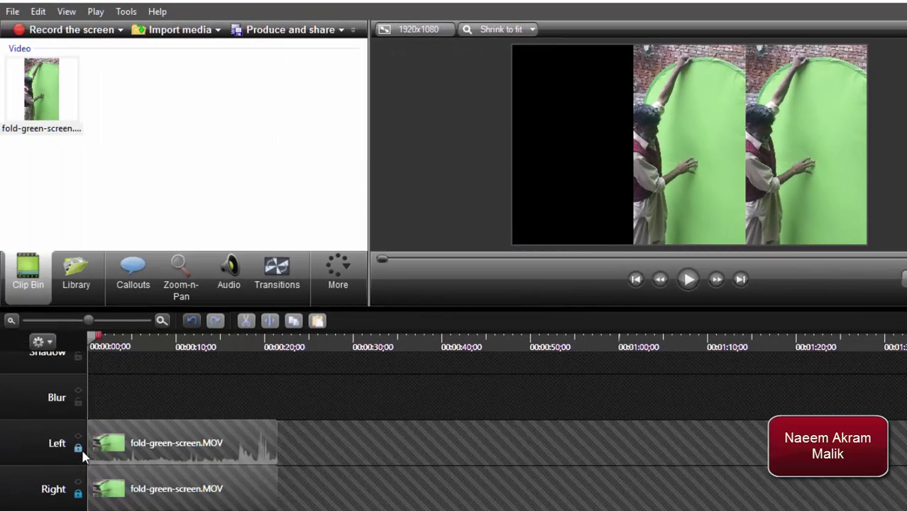
click(143, 447)
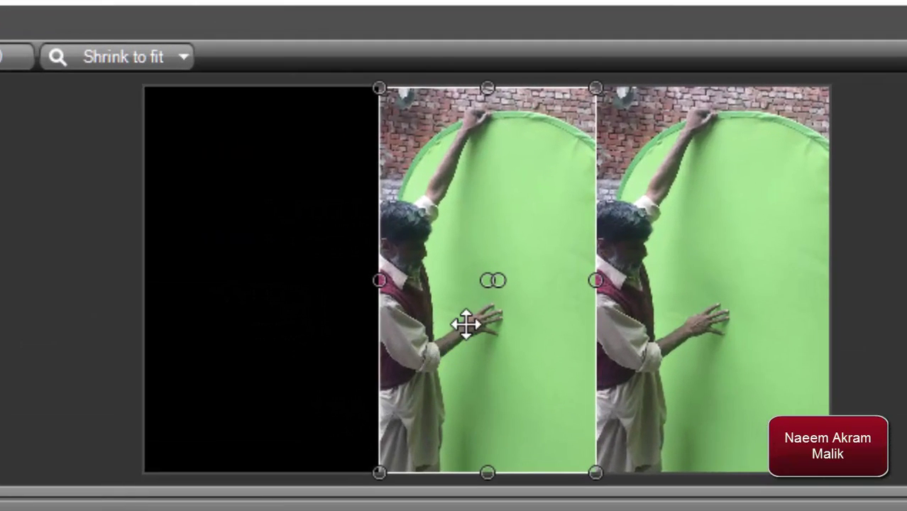
drag(465, 324, 232, 327)
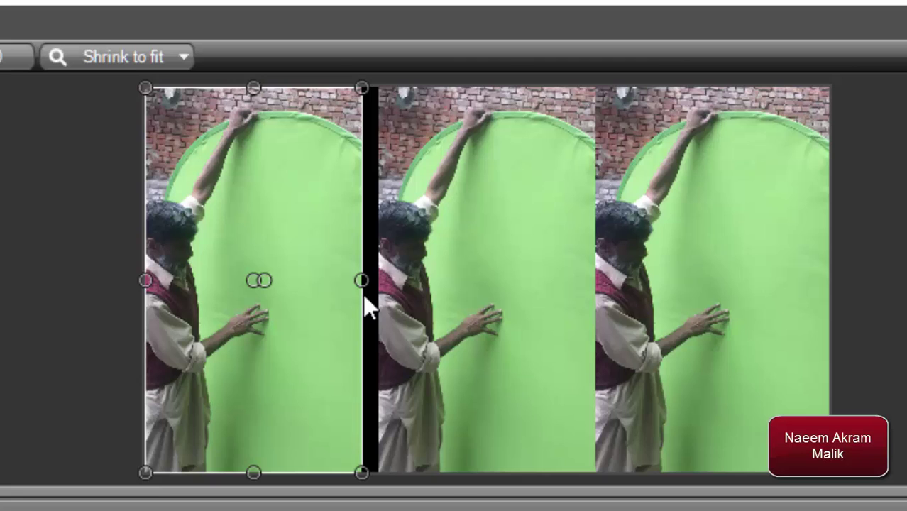
drag(362, 281, 382, 279)
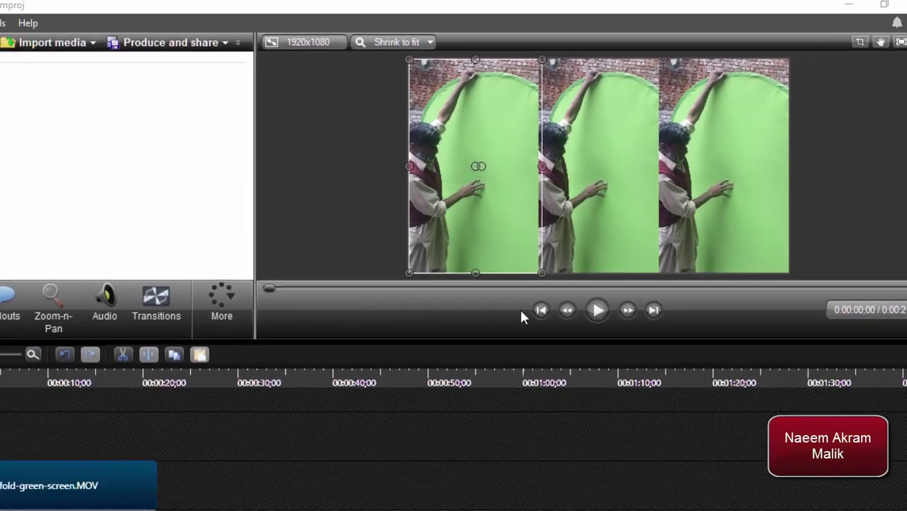
Lock both the Left and Right tracks
click(160, 452)
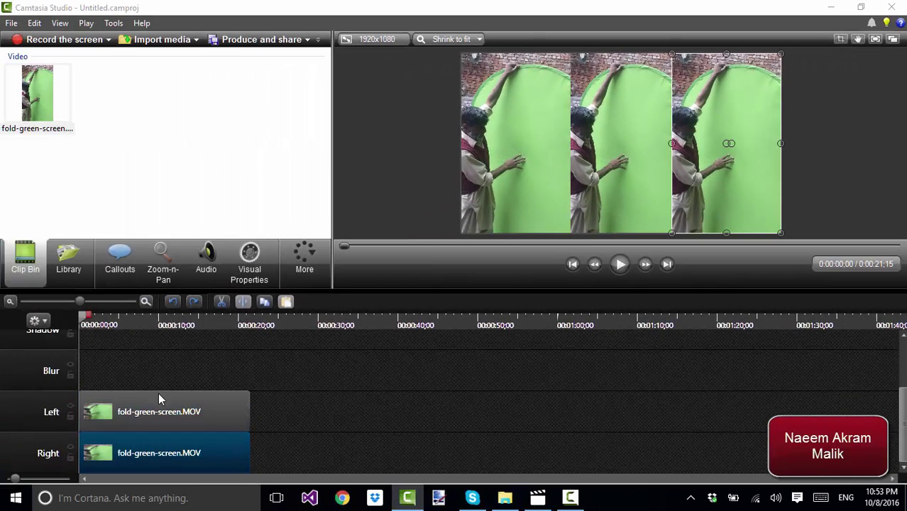
click(70, 415)
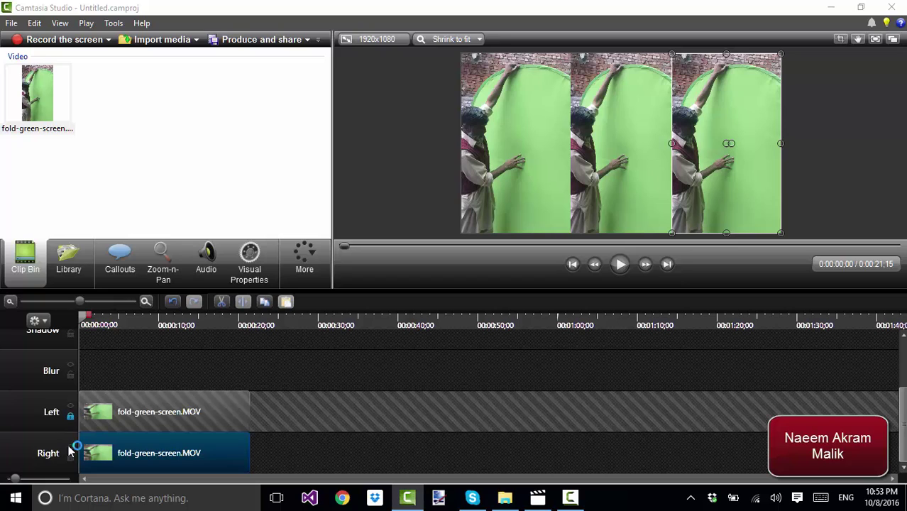
click(70, 456)
scroll(135, 413, up, 1)
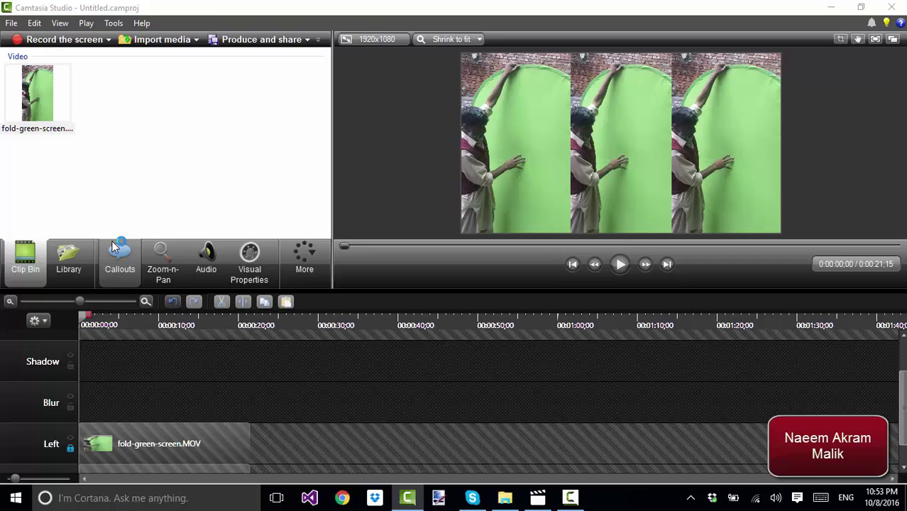
Find the blur row in the Callouts shape gallery and add a Blur callout
click(120, 262)
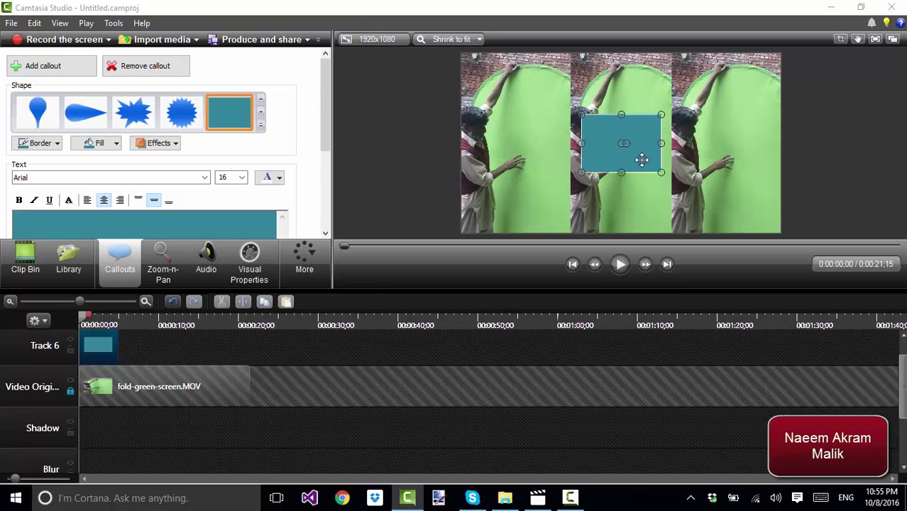
key(Delete)
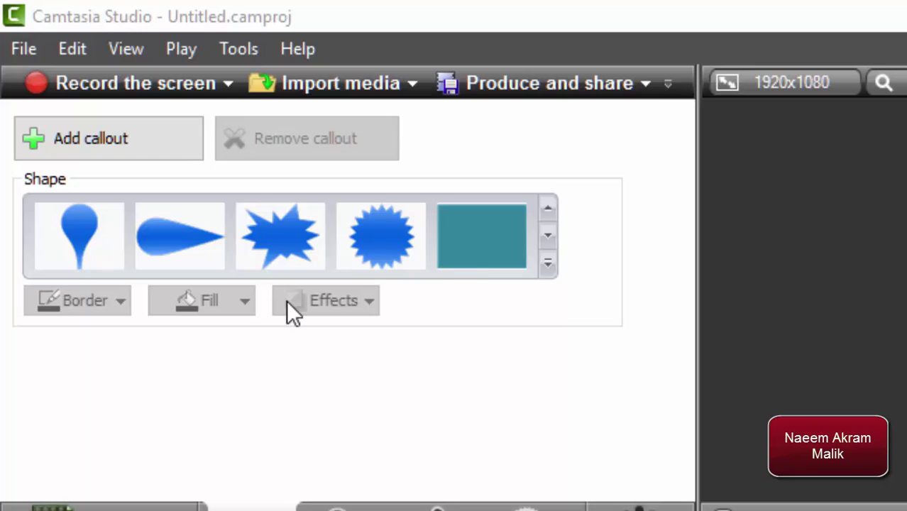
click(545, 238)
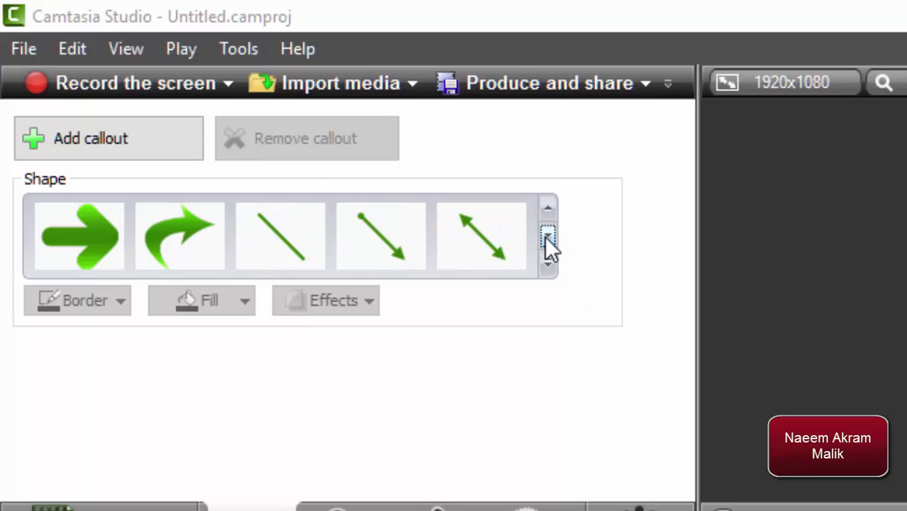
click(545, 238)
click(546, 238)
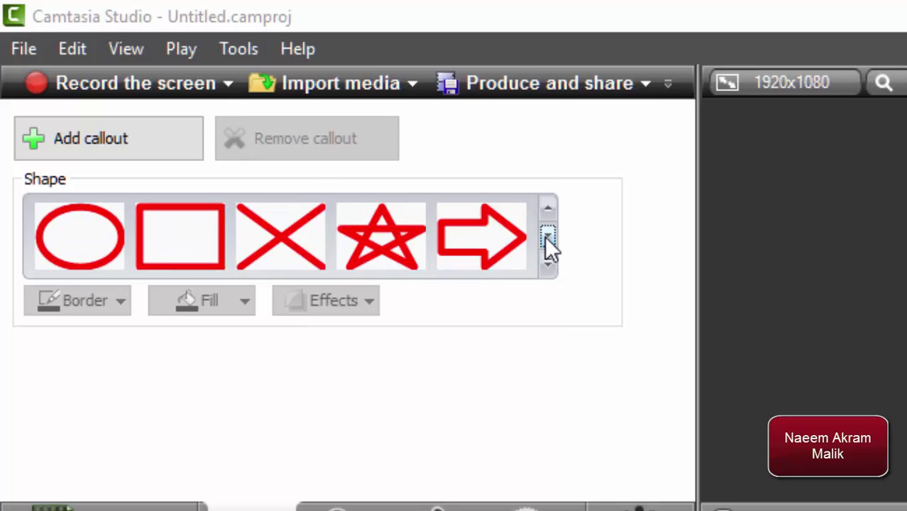
click(545, 238)
click(545, 238)
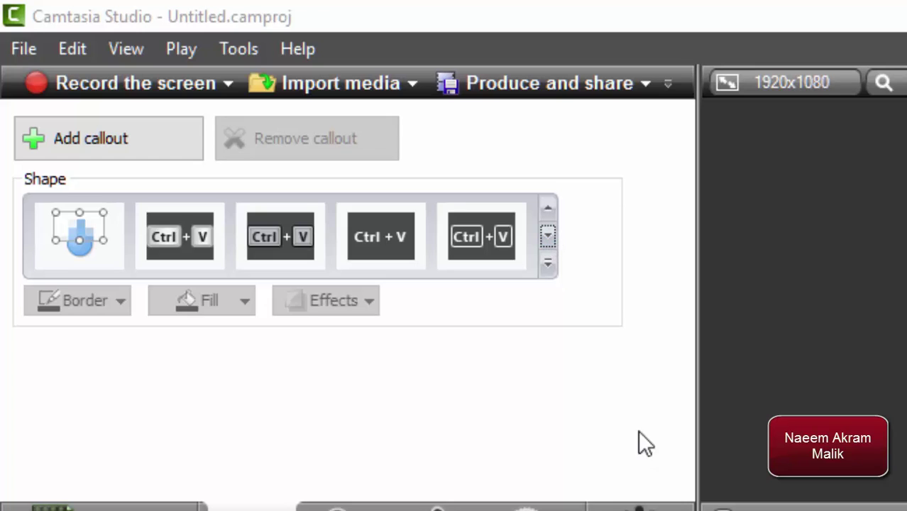
click(547, 208)
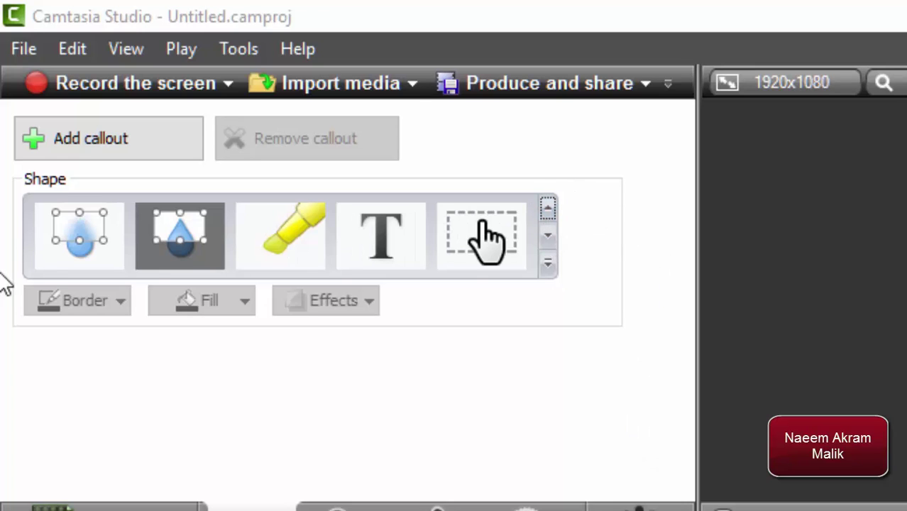
click(99, 250)
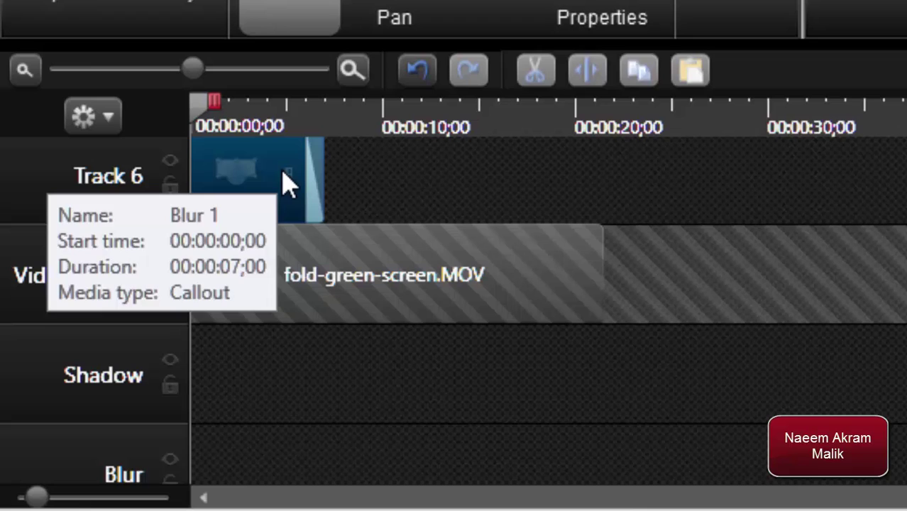
Snap Blur 1 to 0:00 on the Blur track and stretch it to 00:00:21;15
drag(287, 185, 294, 468)
scroll(459, 317, down, 2)
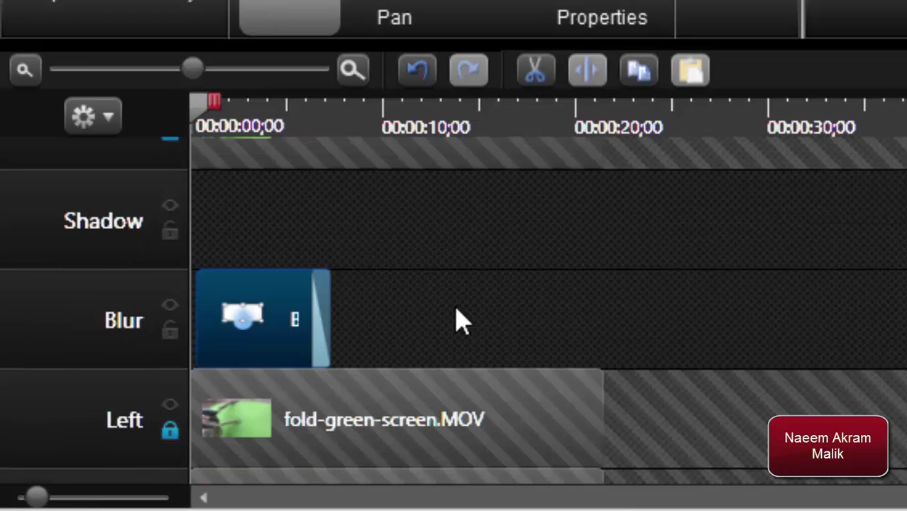
drag(293, 367, 237, 359)
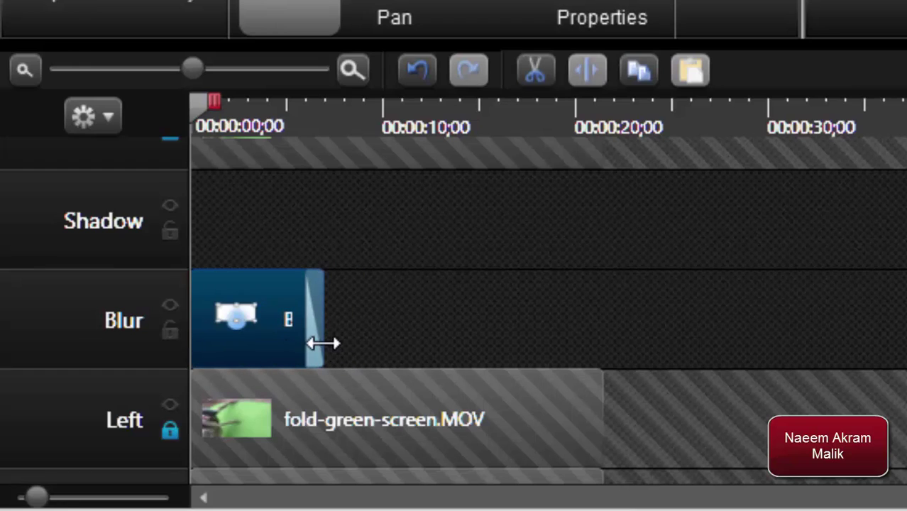
drag(319, 343, 602, 366)
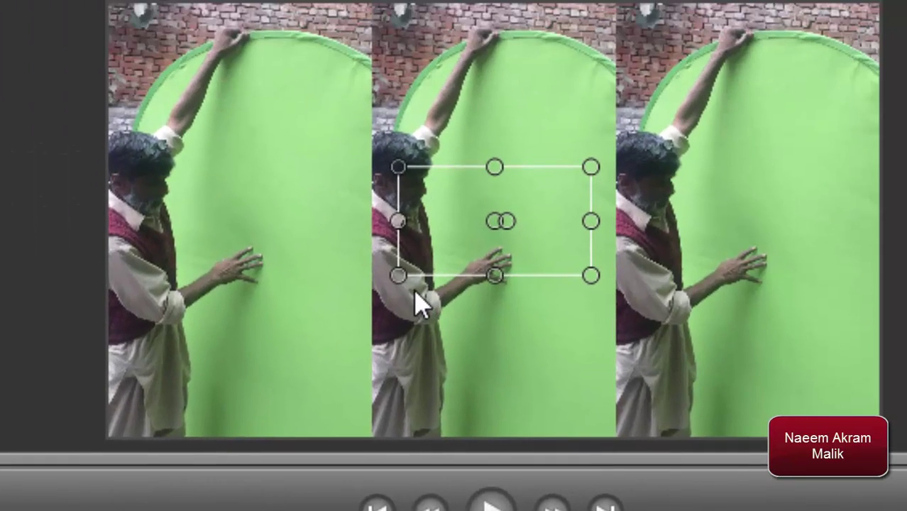
Stretch the blur callout's edges to the canvas's left, right, top and bottom
drag(398, 276, 109, 428)
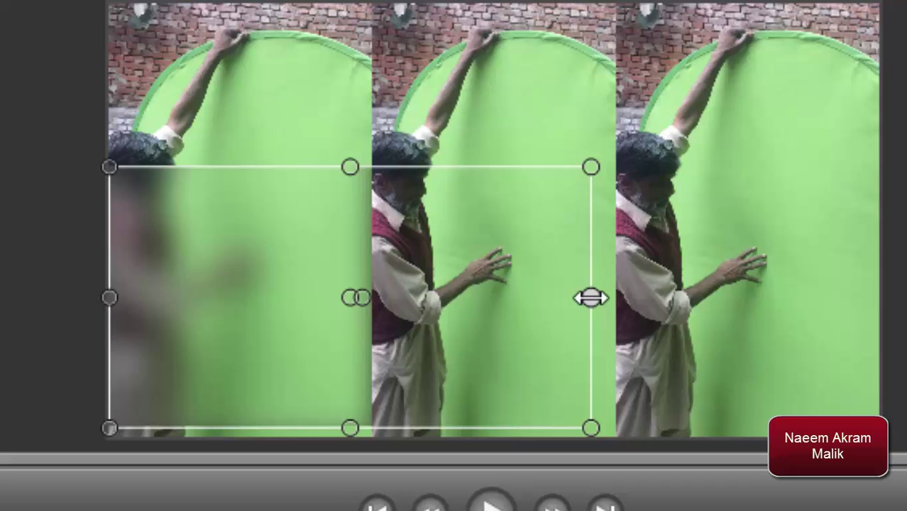
drag(591, 297, 879, 294)
drag(492, 167, 488, 14)
drag(489, 1, 494, 5)
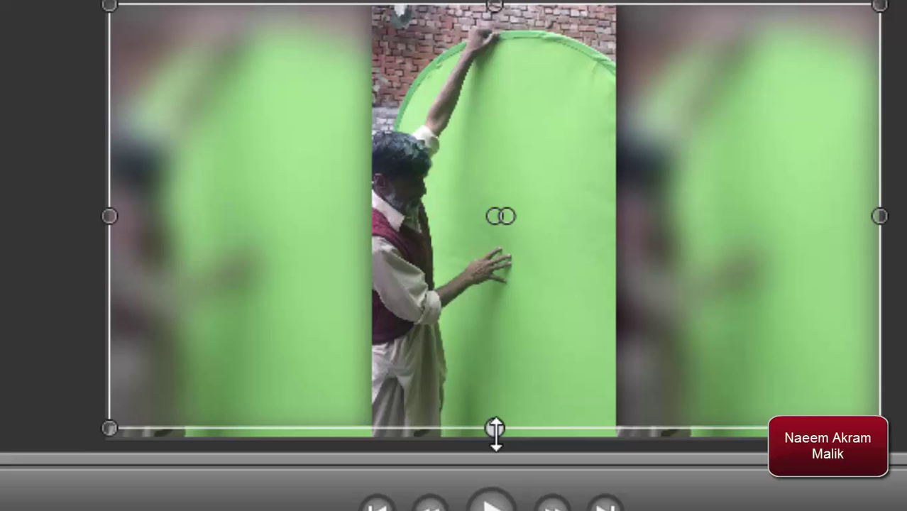
drag(495, 430, 500, 442)
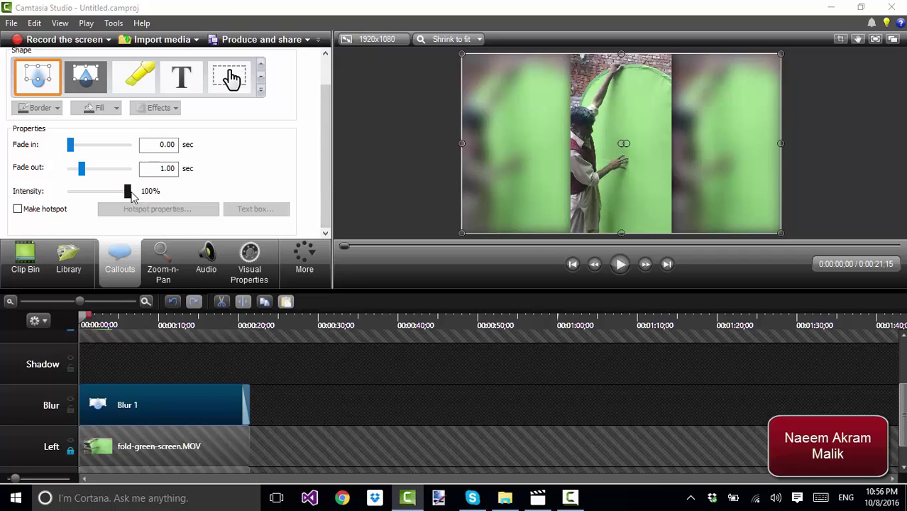
drag(129, 191, 163, 206)
scroll(263, 158, up, 1)
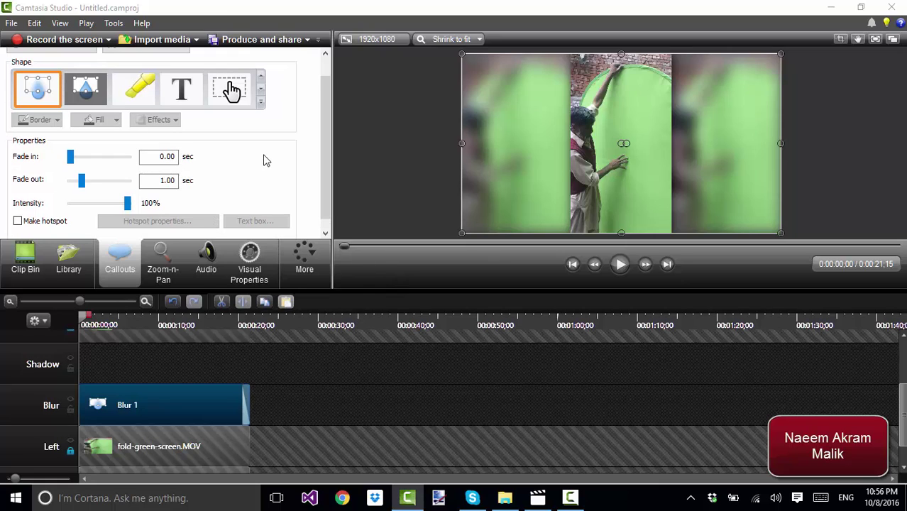
scroll(264, 163, down, 1)
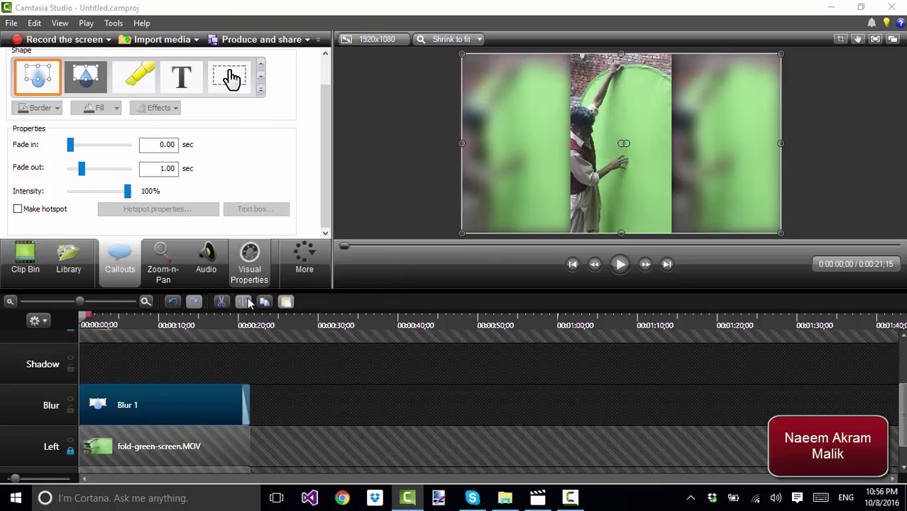
click(290, 402)
scroll(292, 397, up, 1)
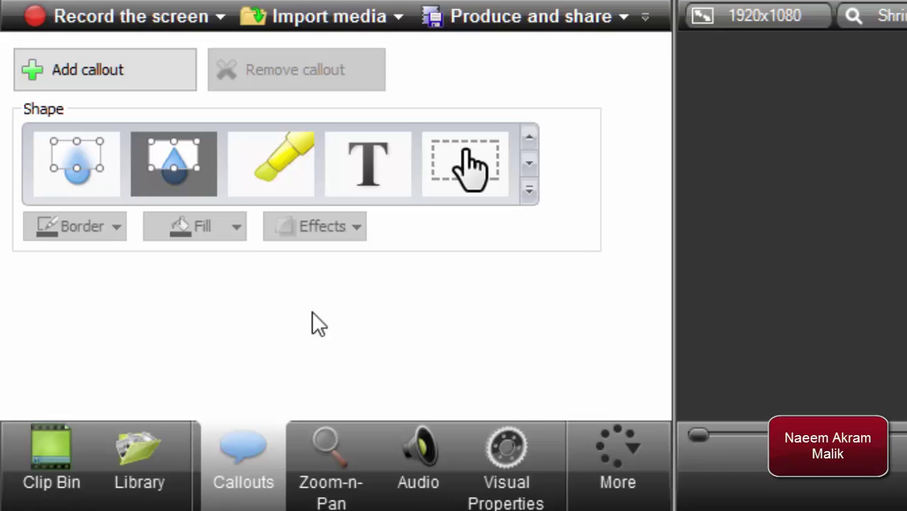
Add a Simple Rectangle callout from the Shape gallery
click(530, 139)
click(531, 139)
click(531, 139)
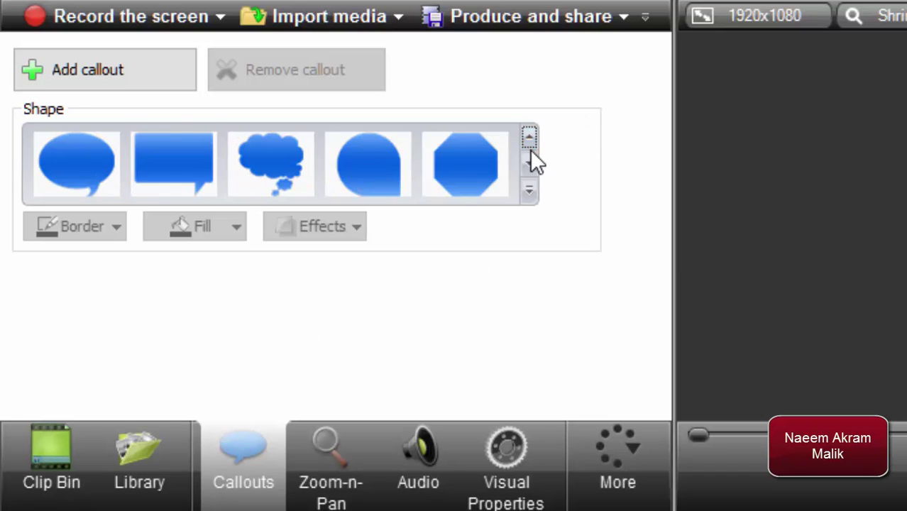
click(528, 163)
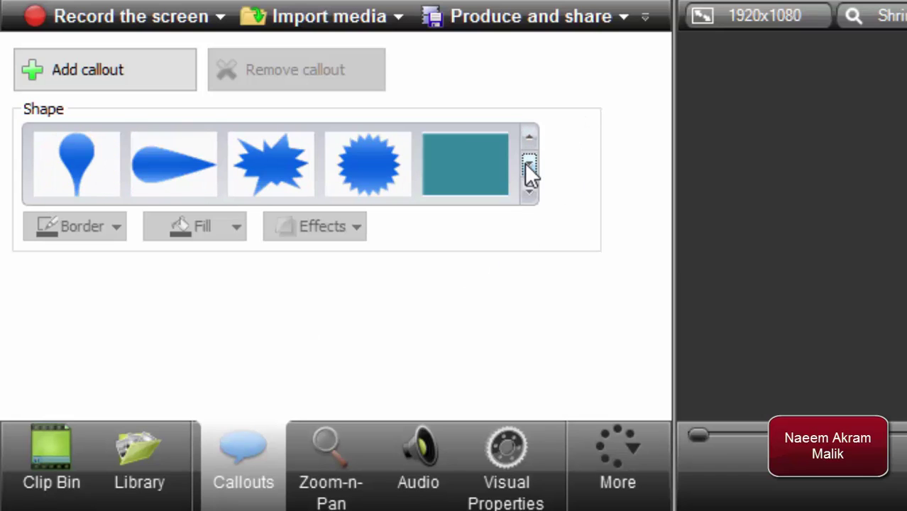
click(455, 160)
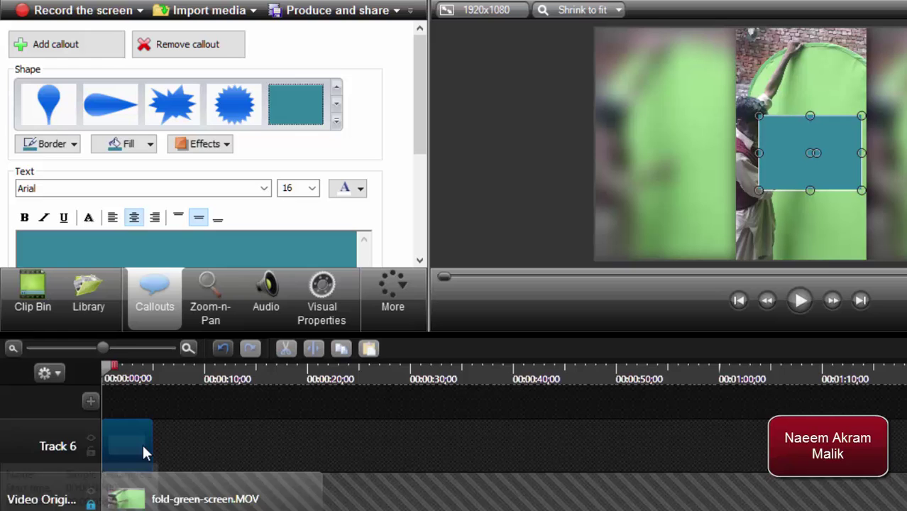
scroll(142, 442, down, 1)
scroll(142, 440, up, 1)
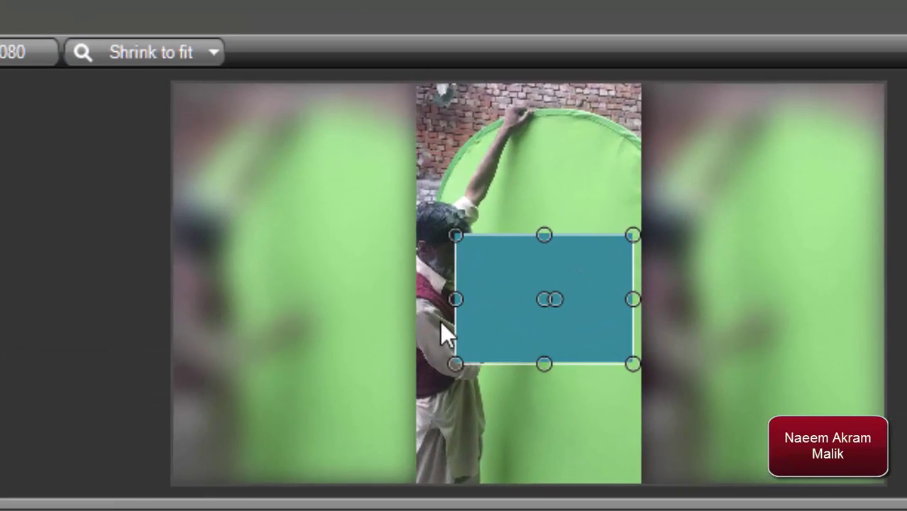
Resize the rectangle to the centre video's left and right edges and the frame's full height
drag(454, 303, 411, 300)
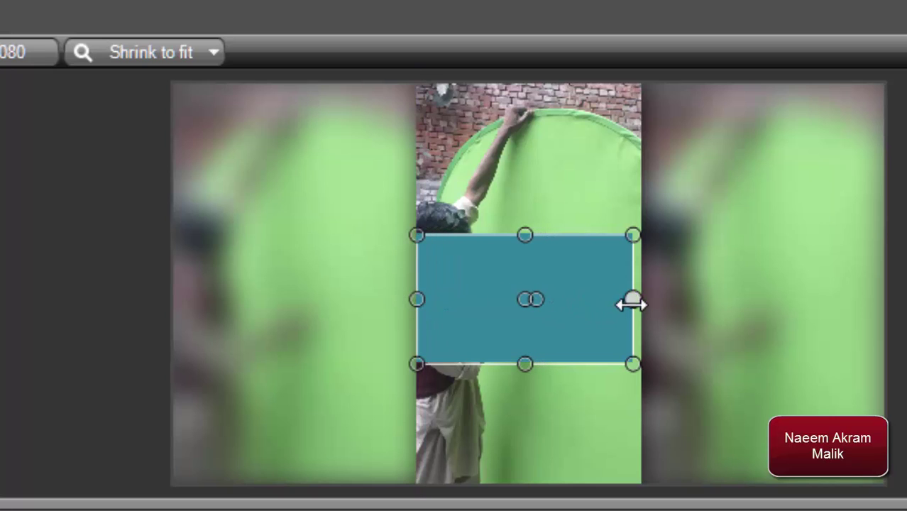
drag(633, 298, 641, 299)
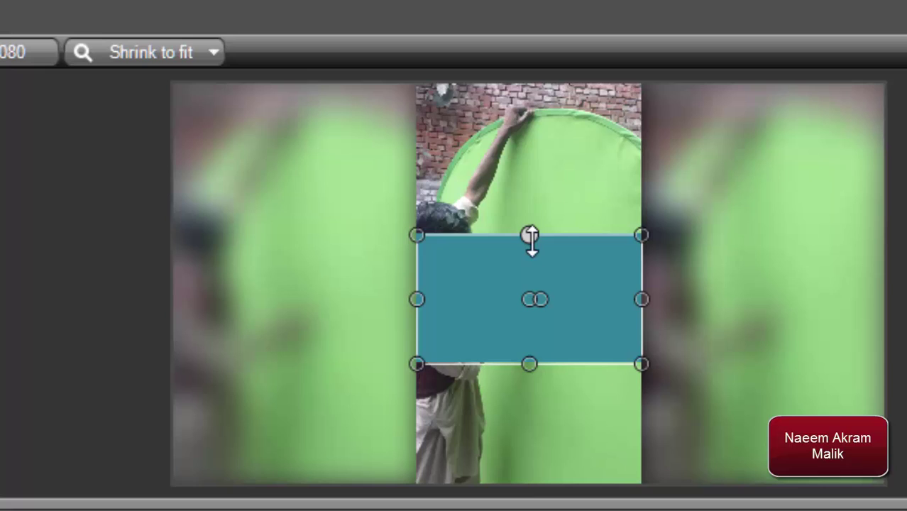
drag(531, 236, 530, 84)
drag(529, 365, 527, 483)
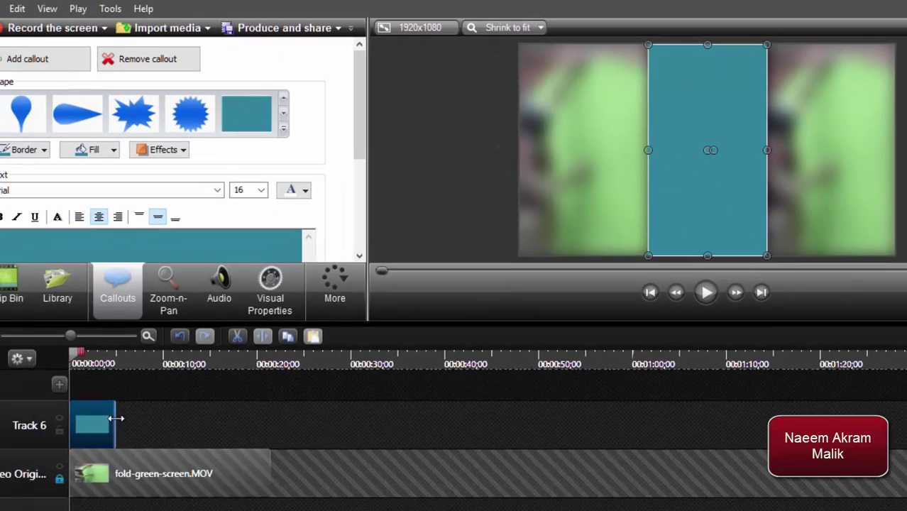
Extend Simple Rectangle 2 to 21;15 and place it at the start of the Shadow track
drag(115, 418, 271, 417)
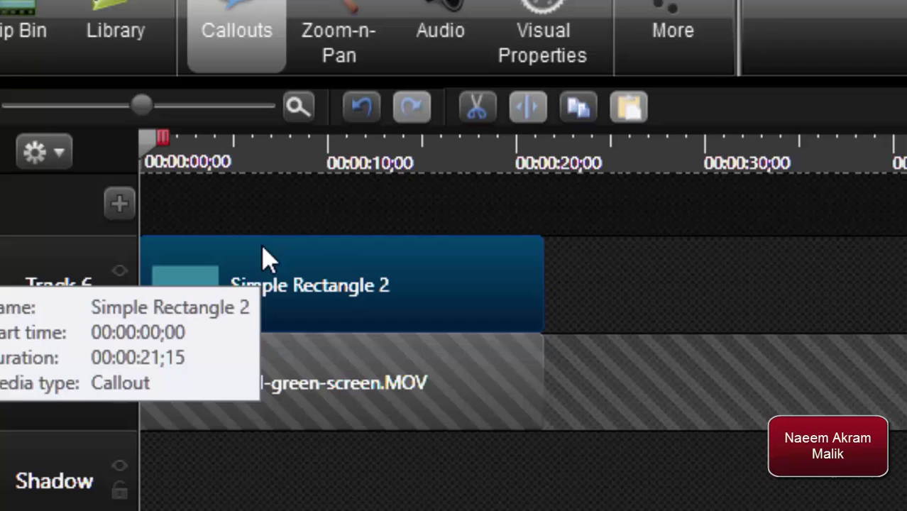
drag(252, 271, 243, 481)
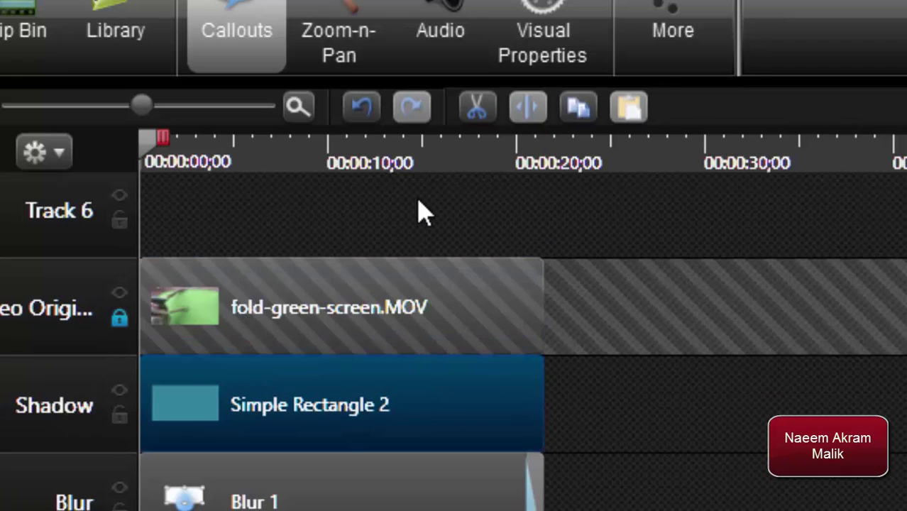
drag(392, 397, 366, 415)
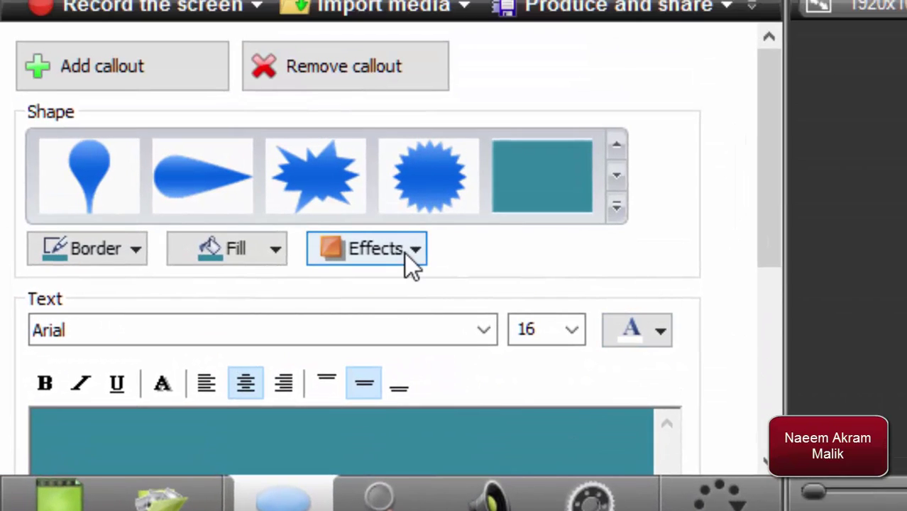
Apply the Shadow effect to the rectangle callout
click(406, 253)
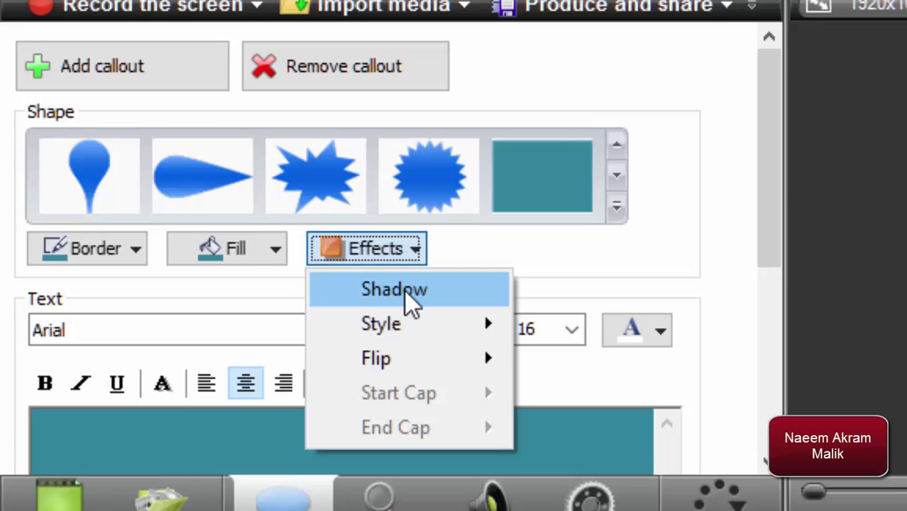
click(406, 290)
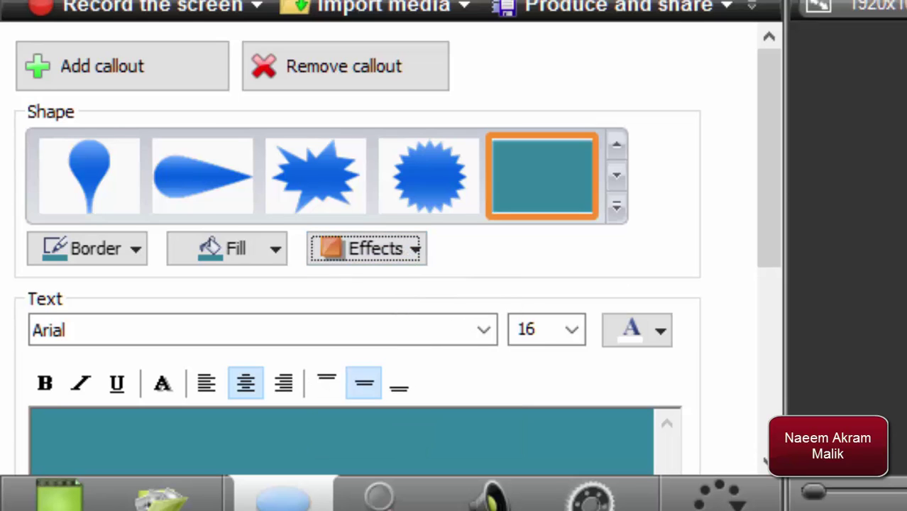